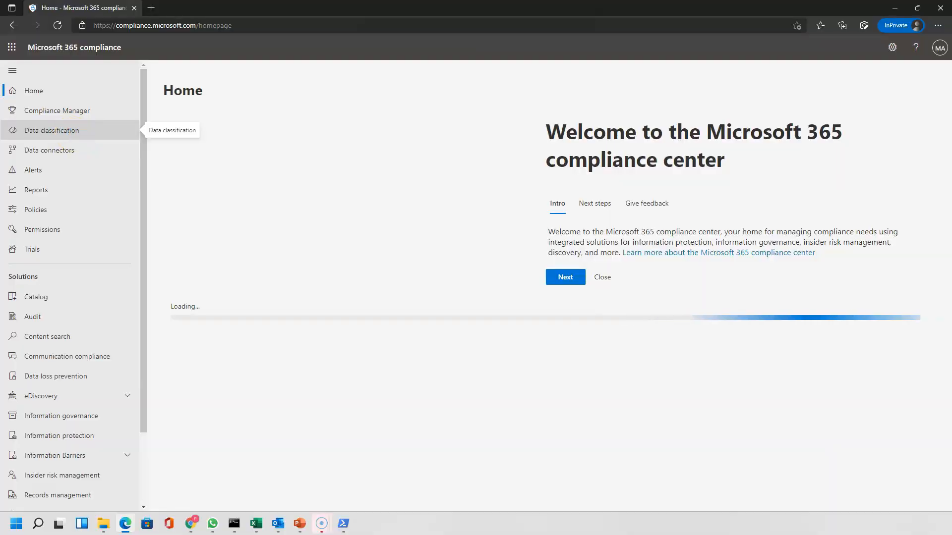
Find Organization Customer Confidential under Sensitive info types, confirm it is a Fingerprint, then go to Data loss prevention
{"action": "left_click", "coordinate": [72, 134]}
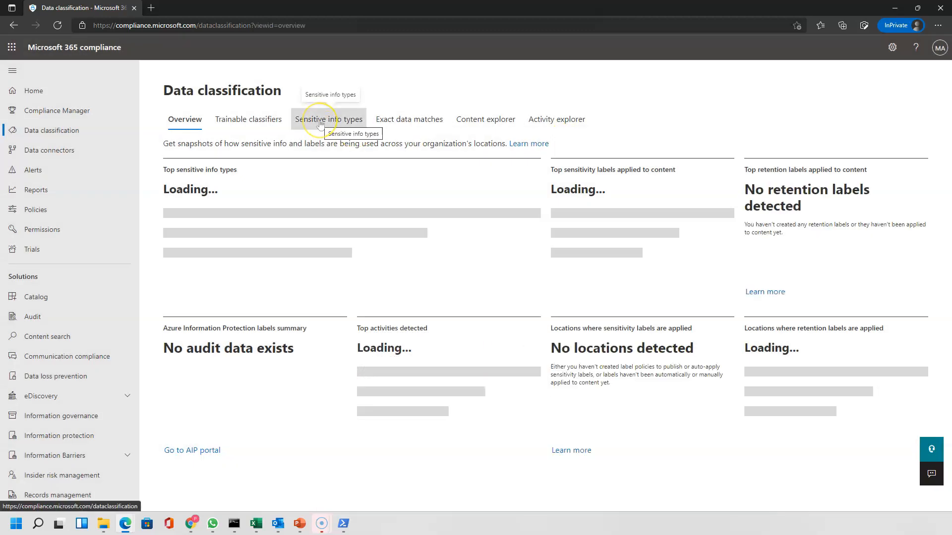
{"action": "left_click", "coordinate": [320, 121]}
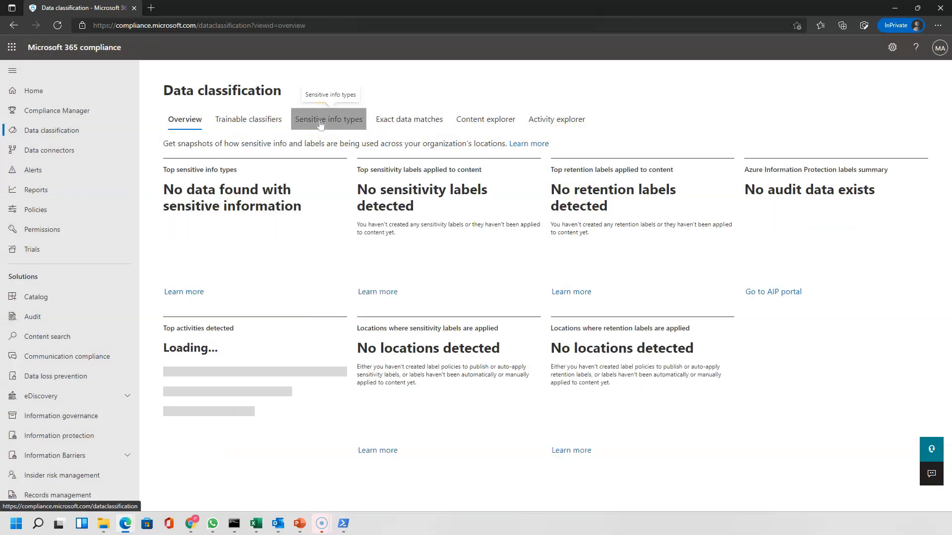
{"action": "left_click", "coordinate": [842, 165]}
{"action": "type", "text": "organ"}
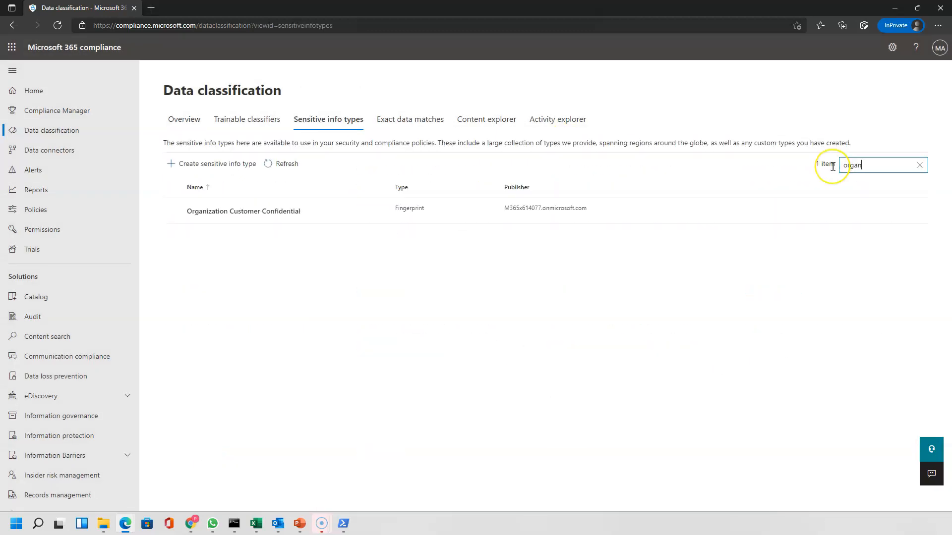
{"action": "left_click", "coordinate": [394, 213]}
{"action": "left_click_drag", "start_coordinate": [395, 212], "coordinate": [426, 213]}
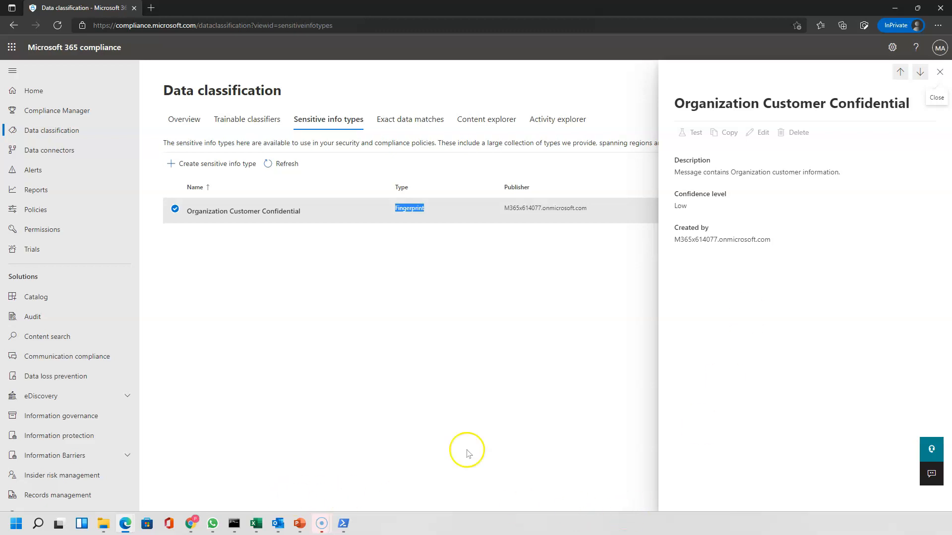
{"action": "left_click", "coordinate": [63, 379]}
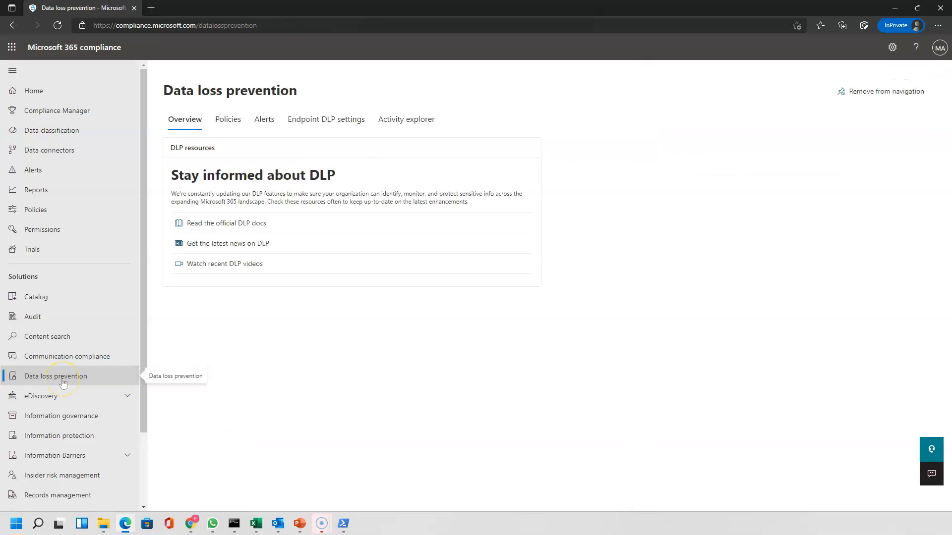
Start a new DLP policy from the Custom policy template
{"action": "left_click", "coordinate": [224, 123]}
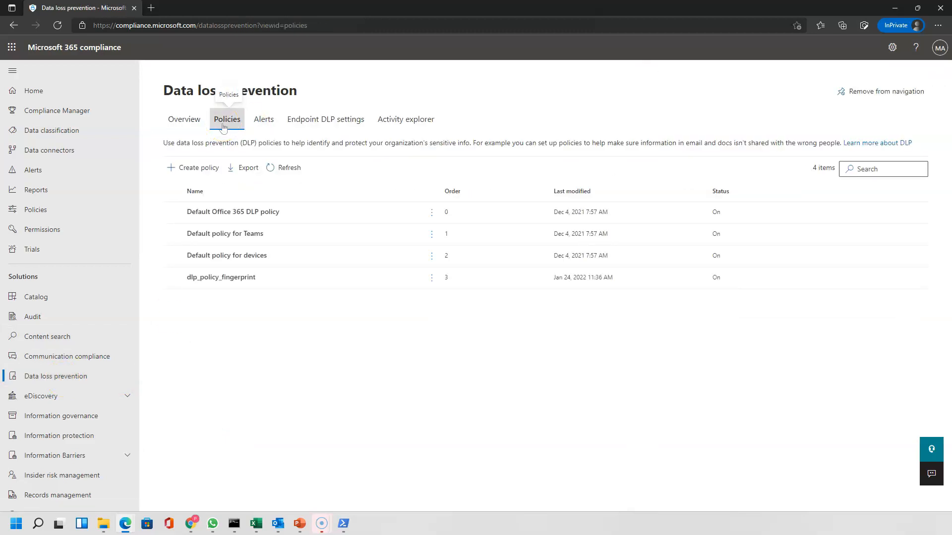
{"action": "left_click", "coordinate": [175, 279]}
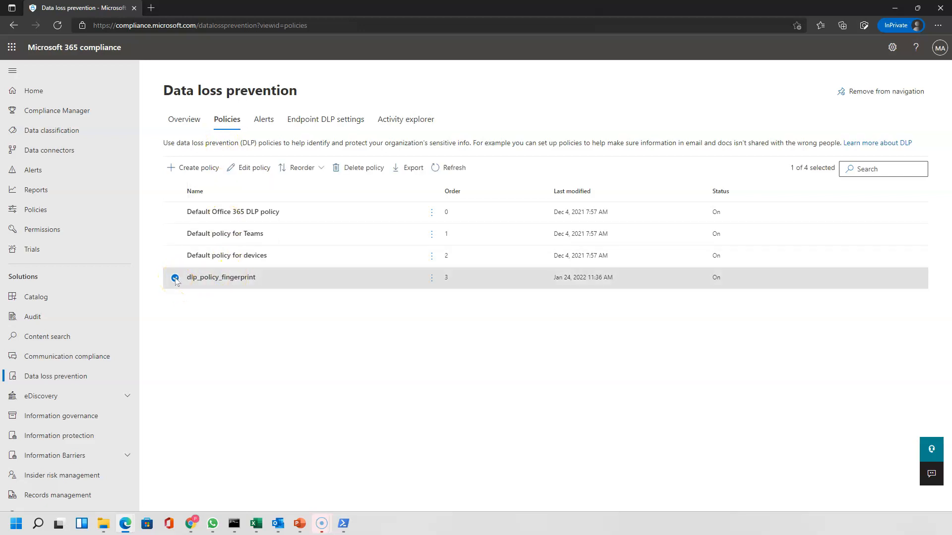
{"action": "left_click", "coordinate": [193, 169]}
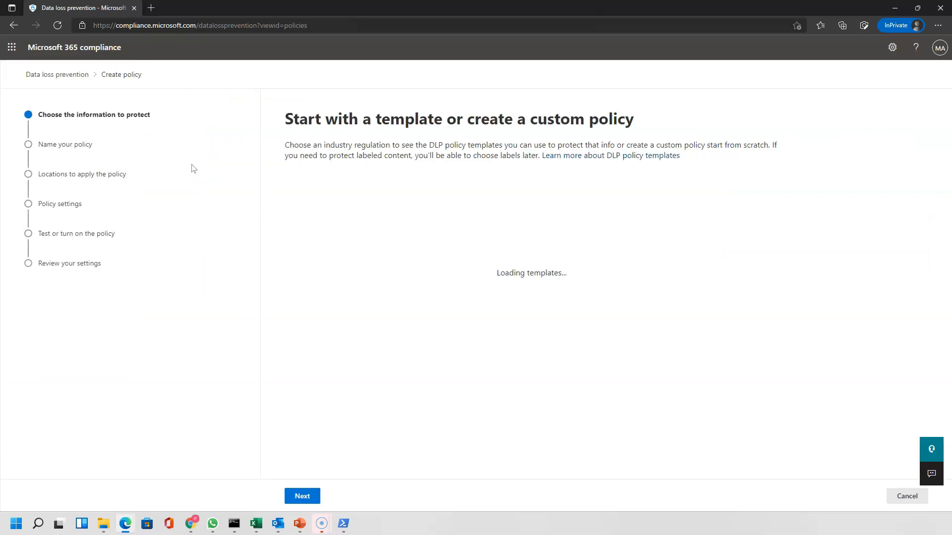
{"action": "left_click", "coordinate": [331, 296]}
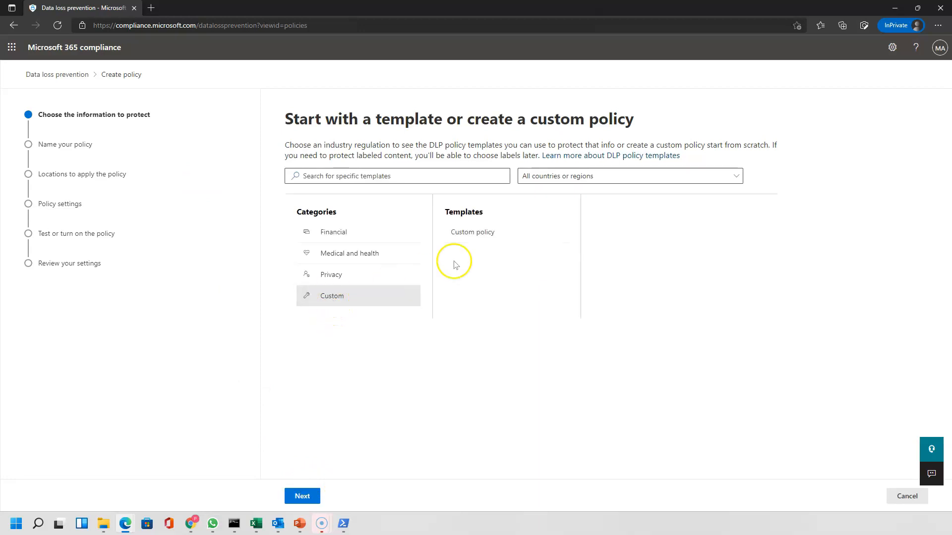
{"action": "left_click", "coordinate": [473, 234]}
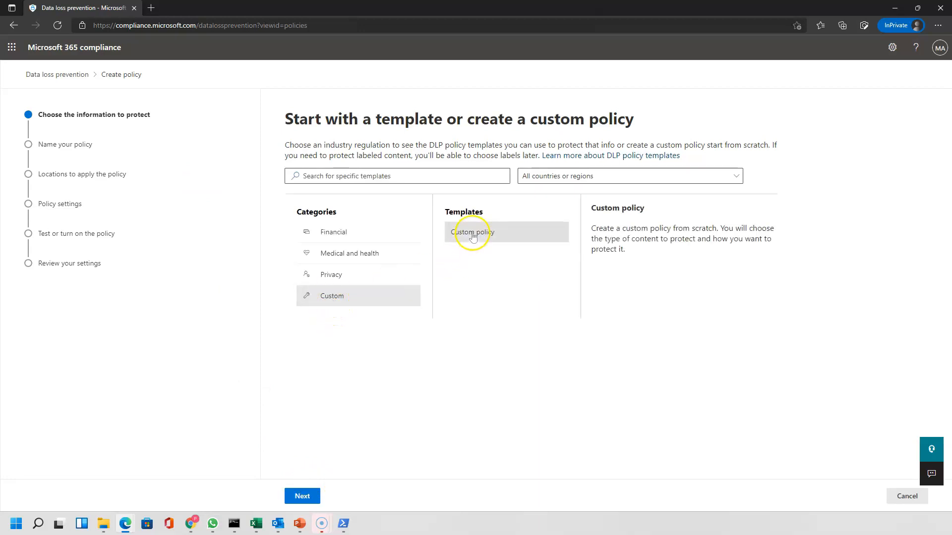
{"action": "left_click", "coordinate": [302, 496]}
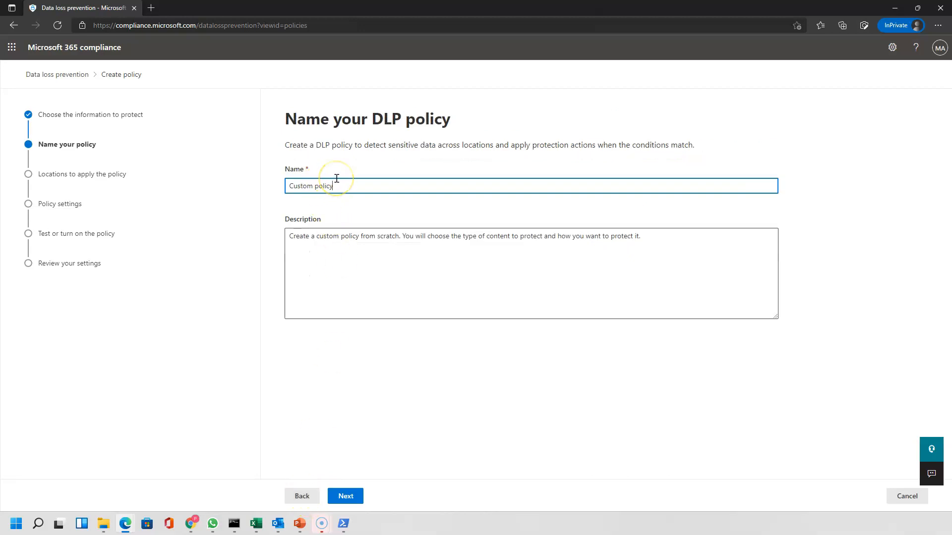
Name the policy Custom policy-01 and turn off the SharePoint sites and OneDrive accounts locations
{"action": "type", "text": "-01"}
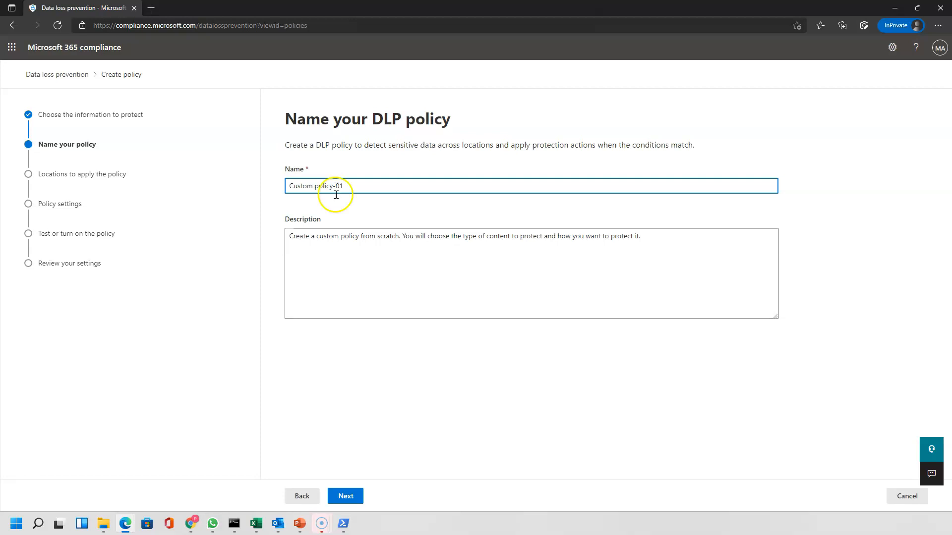
{"action": "triple_click", "coordinate": [353, 233]}
{"action": "left_click", "coordinate": [345, 497]}
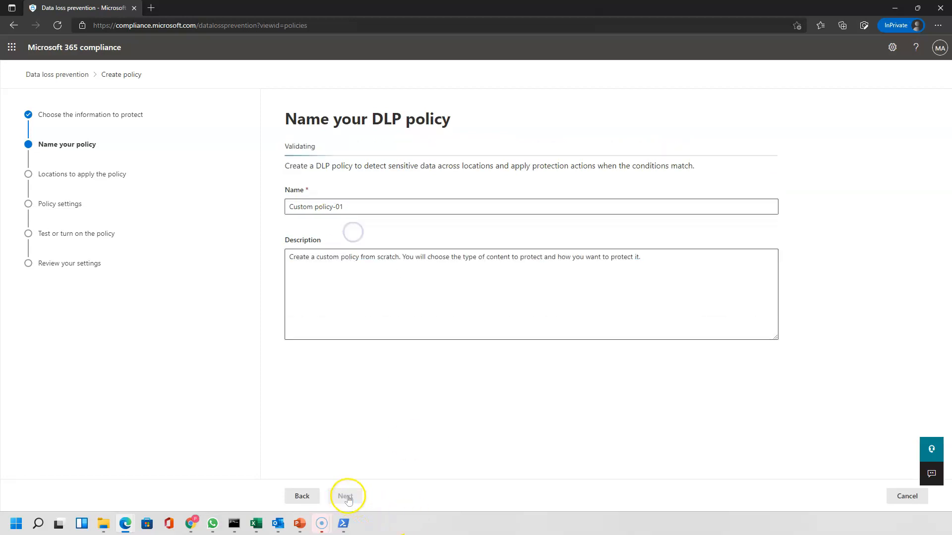
{"action": "left_click", "coordinate": [297, 262]}
{"action": "left_click", "coordinate": [297, 293]}
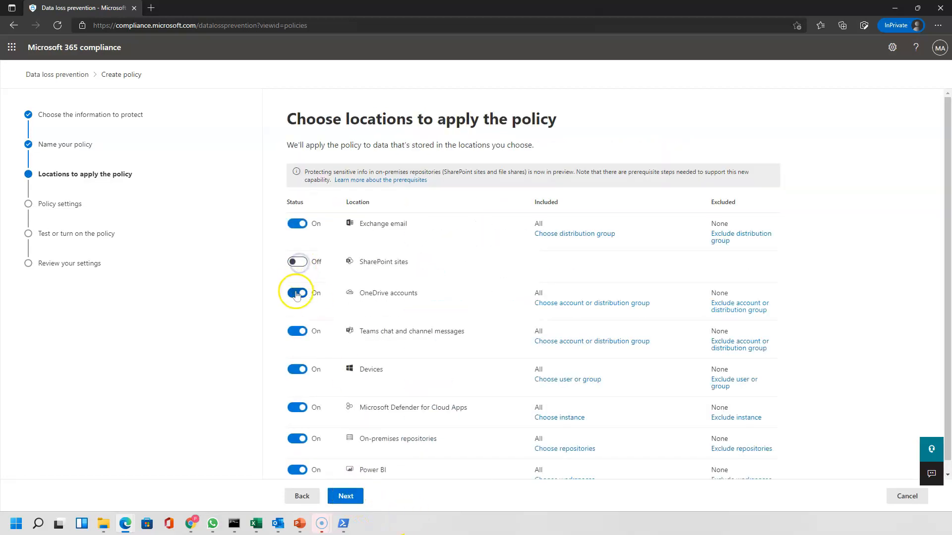
Turn off the Teams, Devices, Defender for Cloud Apps, on-premises and Power BI locations
{"action": "left_click", "coordinate": [298, 324]}
{"action": "left_click", "coordinate": [297, 356]}
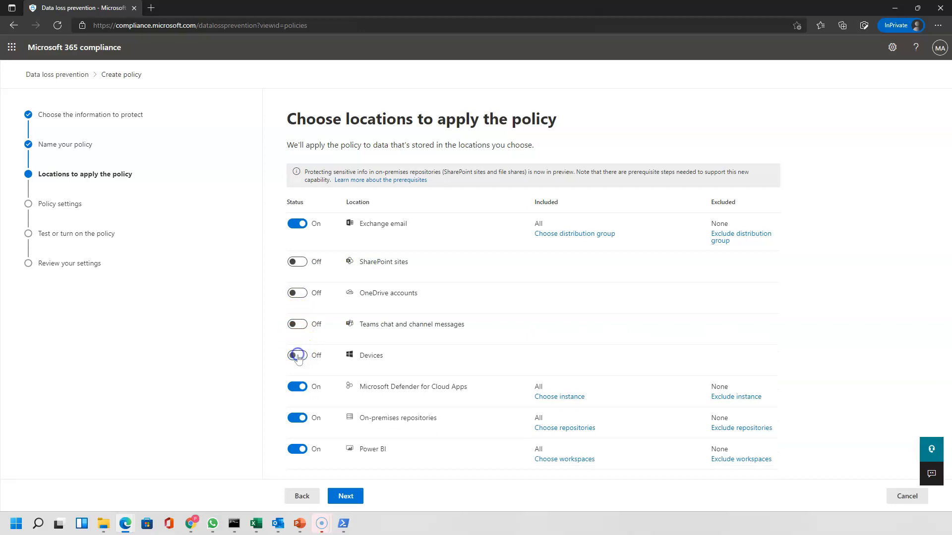
{"action": "left_click", "coordinate": [298, 387]}
{"action": "left_click", "coordinate": [297, 418]}
{"action": "left_click", "coordinate": [298, 449]}
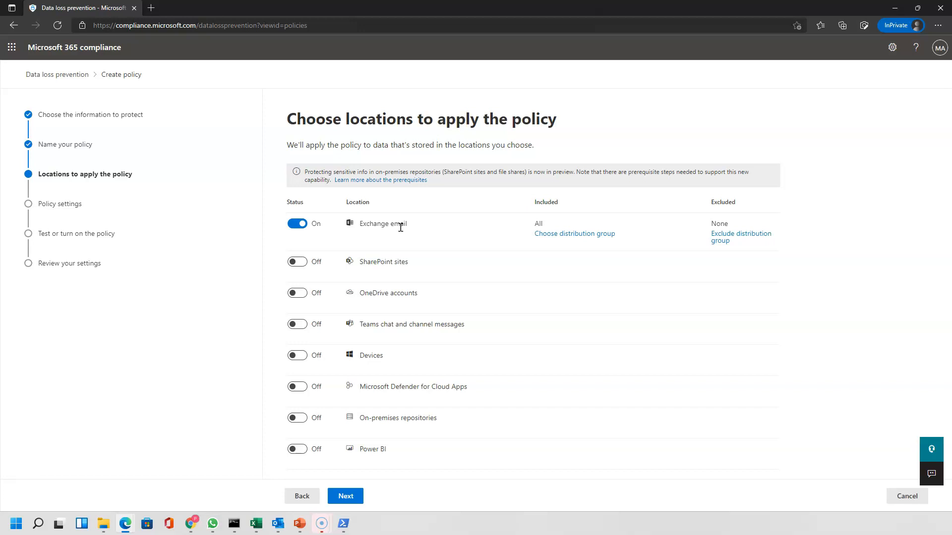
Limit Exchange email to the email_user_group distribution group and continue to policy settings
{"action": "left_click", "coordinate": [586, 233]}
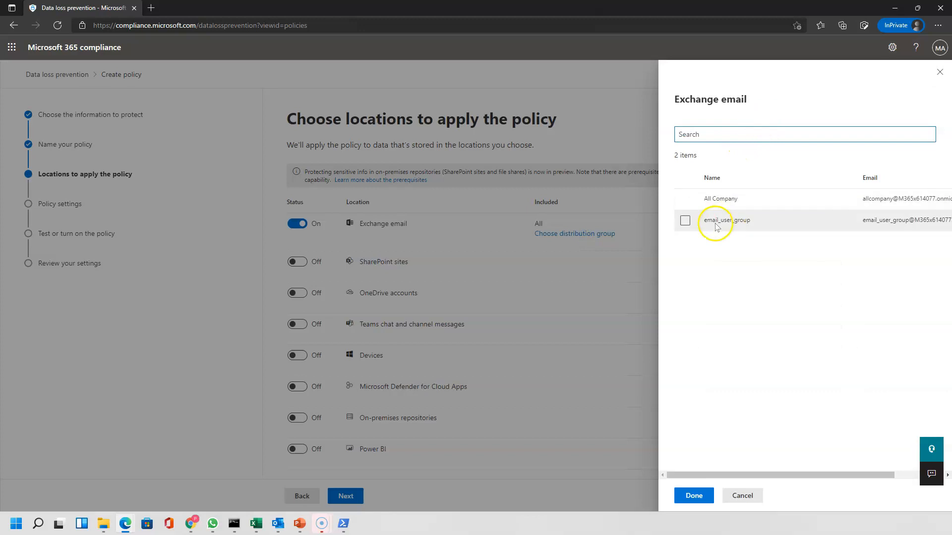
{"action": "left_click", "coordinate": [684, 222]}
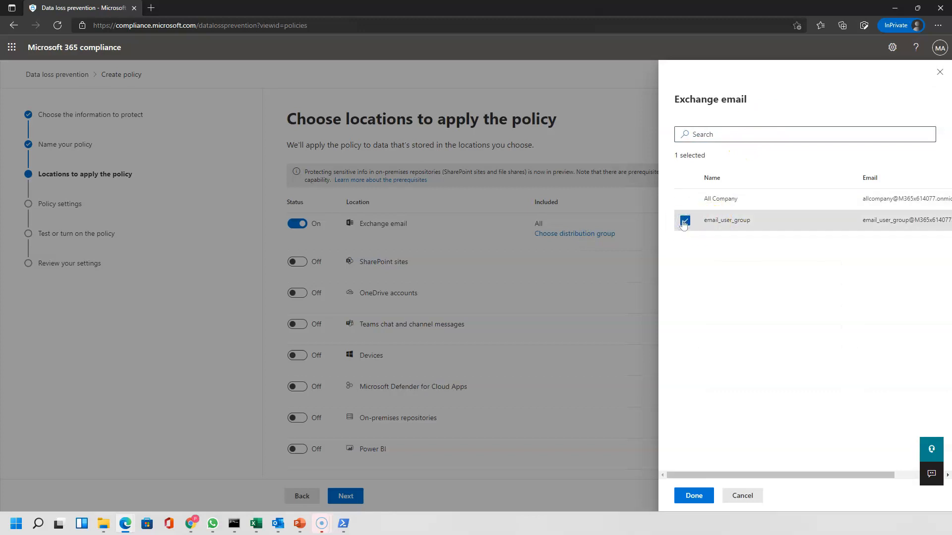
{"action": "left_click", "coordinate": [694, 496]}
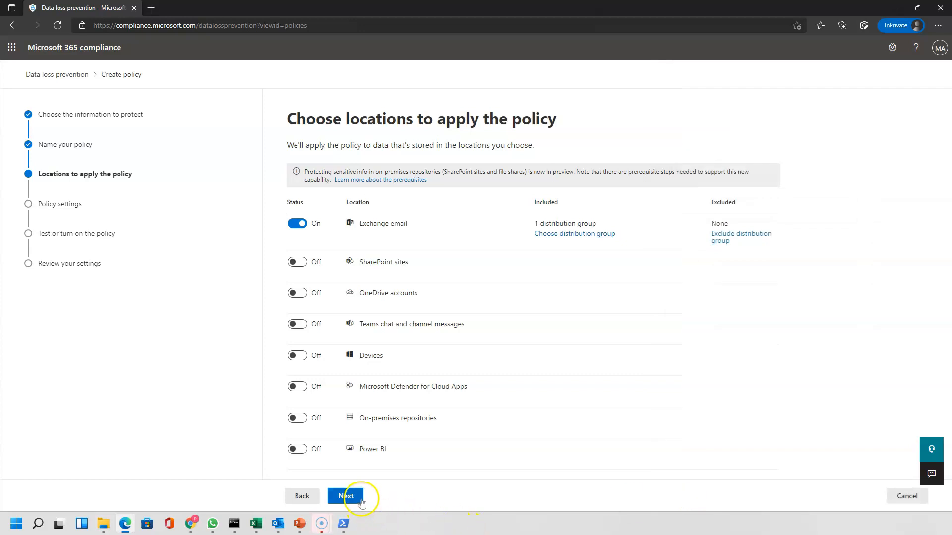
{"action": "left_click", "coordinate": [345, 496]}
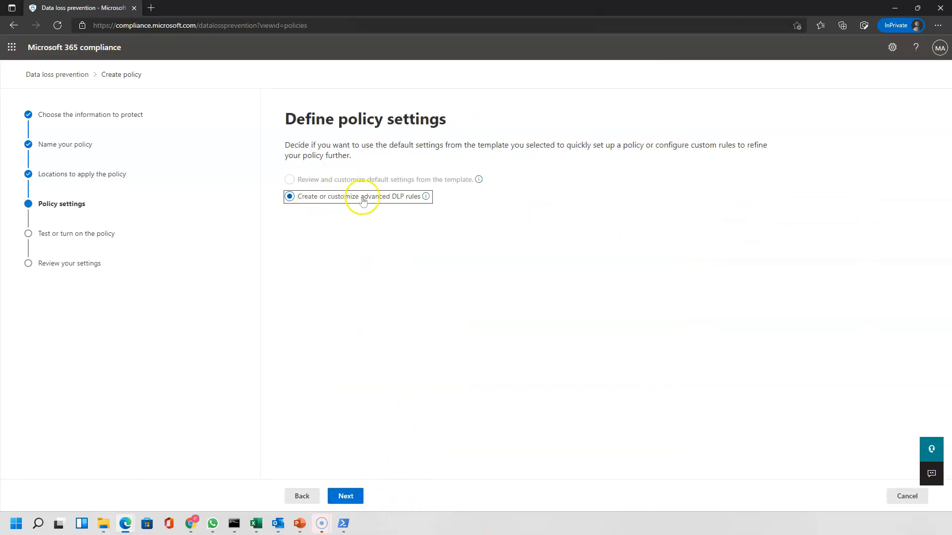
Create a new advanced DLP rule named dlp_rule_fingerprint
{"action": "left_click", "coordinate": [344, 496]}
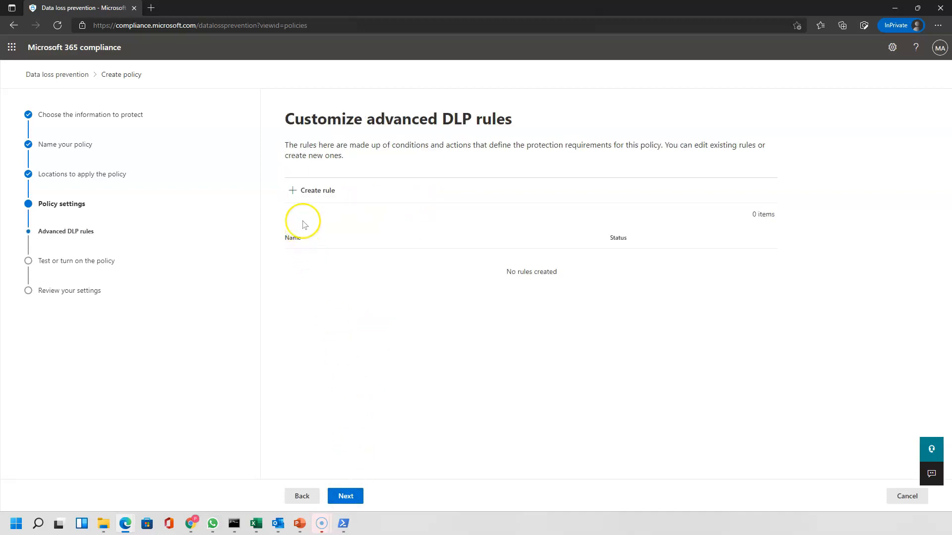
{"action": "left_click", "coordinate": [315, 190]}
{"action": "left_click", "coordinate": [287, 129]}
{"action": "type", "text": "dlp_rule_fing"}
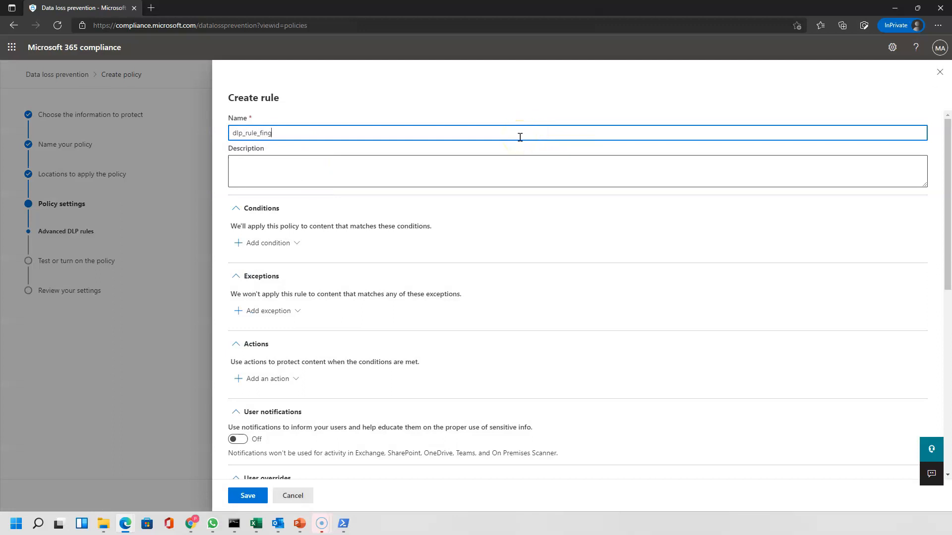
{"action": "type", "text": "erprint"}
Add a Content contains condition for the Organization Customer Confidential sensitive info type
{"action": "left_click", "coordinate": [268, 299]}
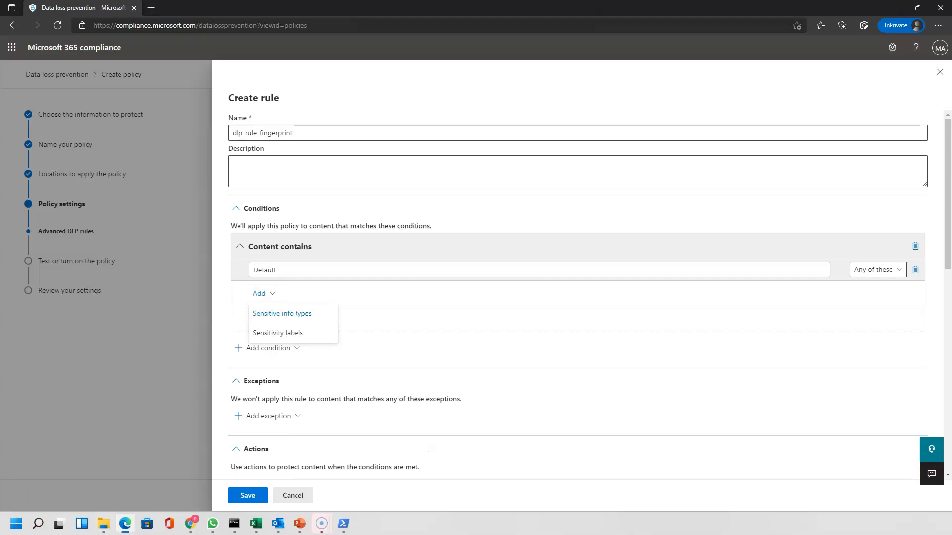
{"action": "left_click", "coordinate": [303, 316]}
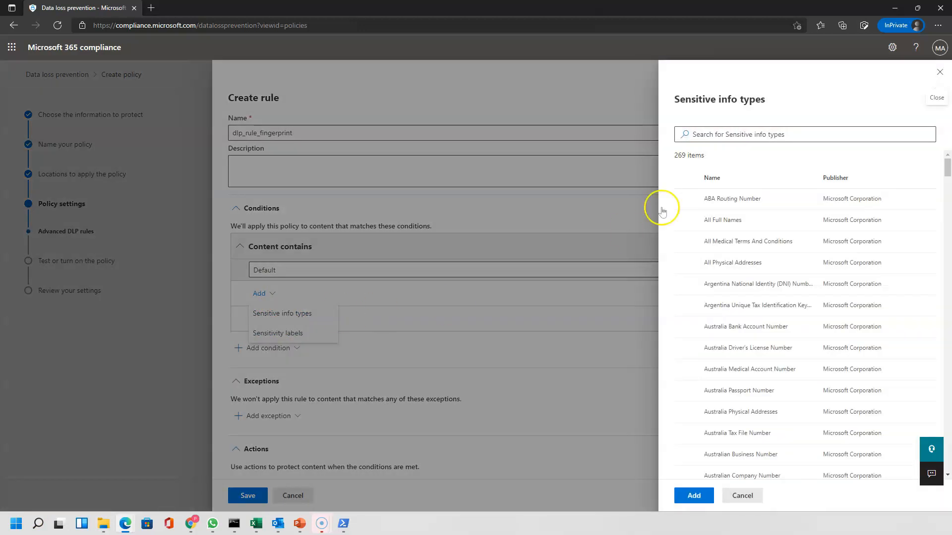
{"action": "left_click", "coordinate": [729, 133]}
{"action": "type", "text": "orga"}
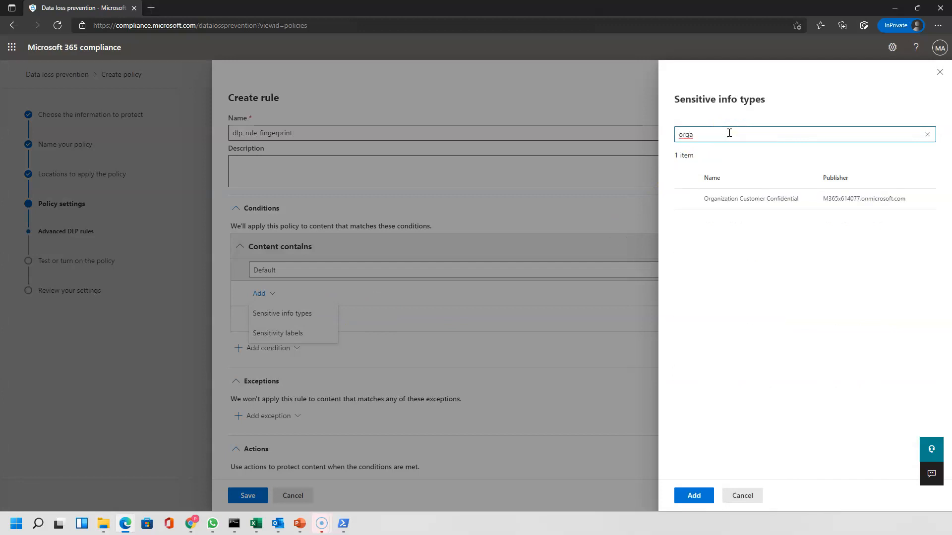
{"action": "left_click", "coordinate": [685, 200]}
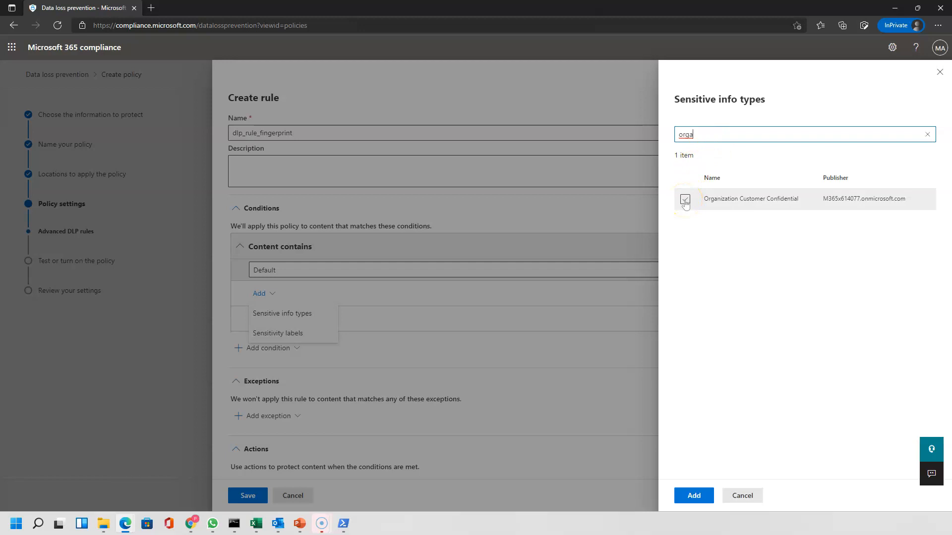
{"action": "left_click", "coordinate": [693, 496]}
Add a Redirect the message to specific users action with one organisation user as recipient
{"action": "scroll", "coordinate": [291, 272], "scroll_direction": "down", "scroll_amount": 3}
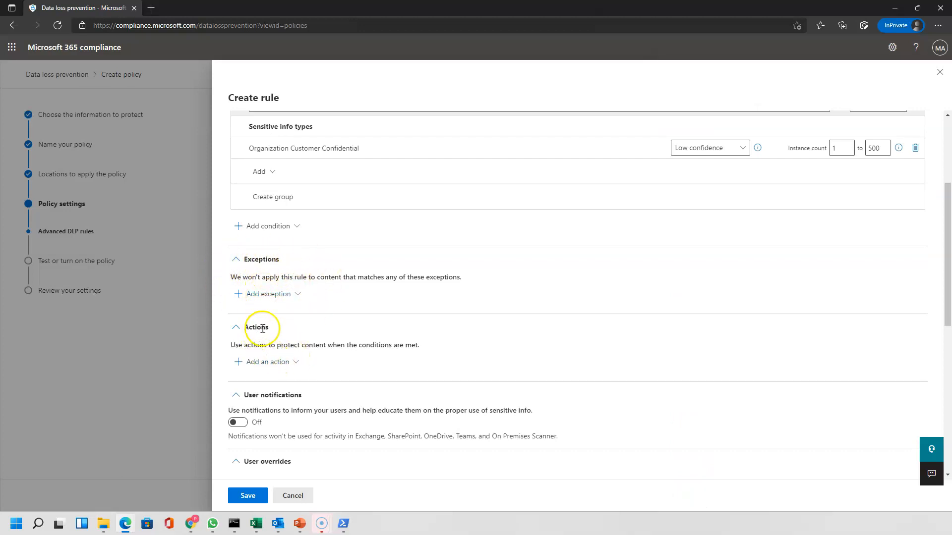
{"action": "left_click", "coordinate": [287, 362]}
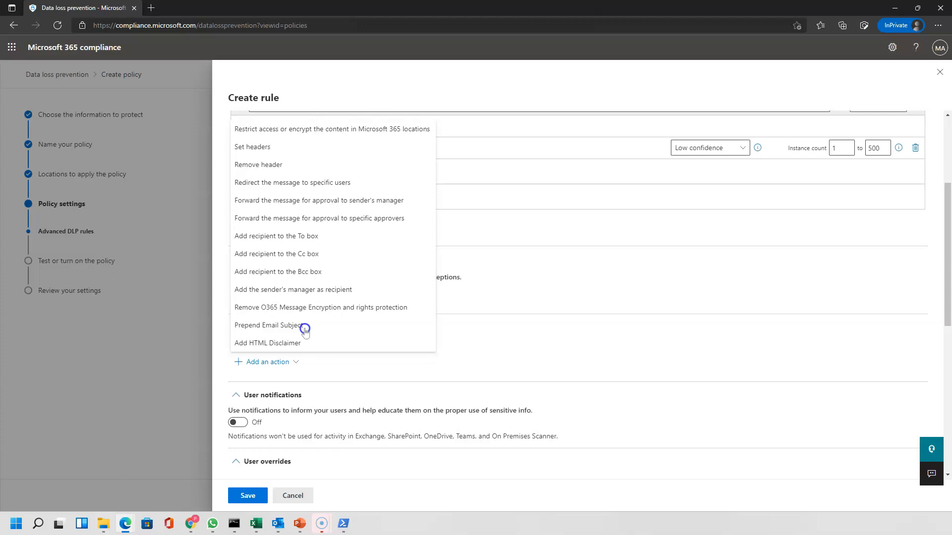
{"action": "left_click", "coordinate": [336, 183]}
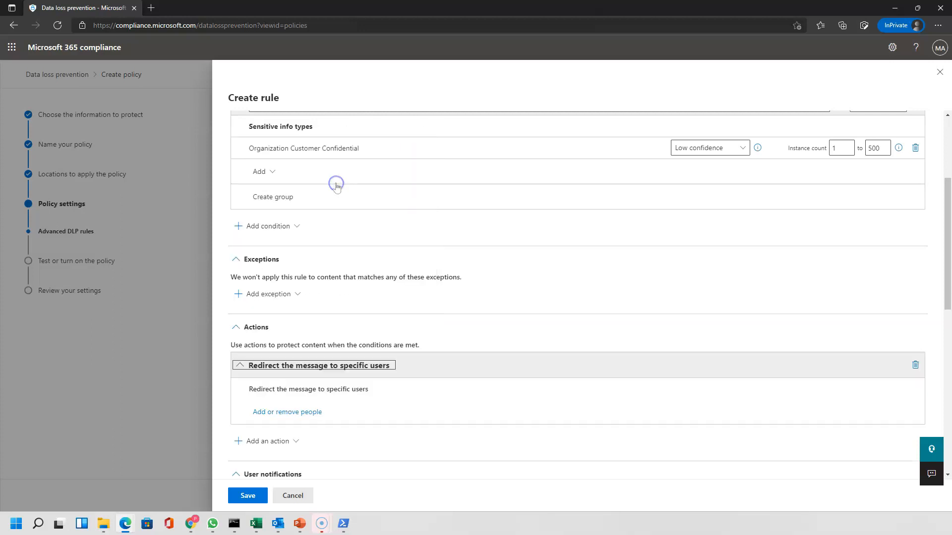
{"action": "left_click", "coordinate": [291, 410]}
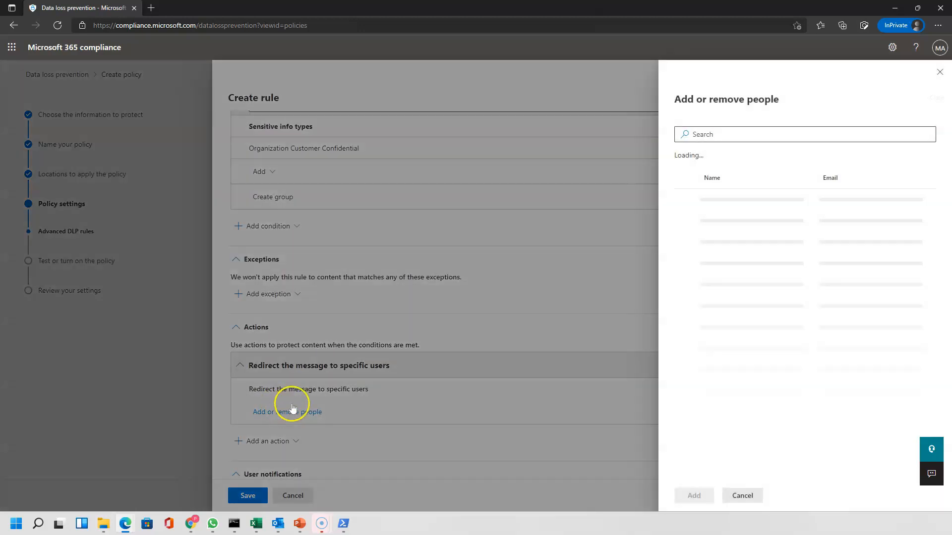
{"action": "left_click", "coordinate": [707, 135]}
{"action": "left_click", "coordinate": [684, 221]}
{"action": "left_click", "coordinate": [694, 496]}
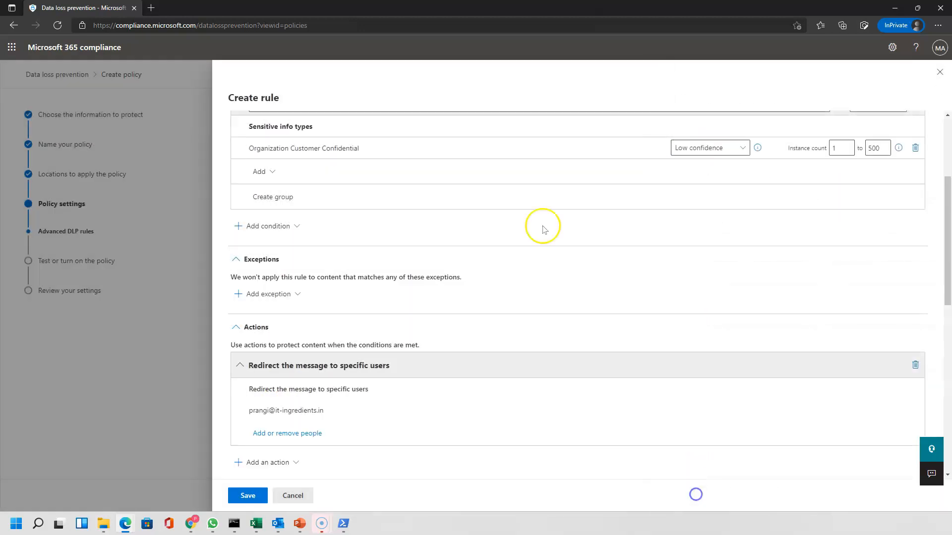
{"action": "left_click_drag", "start_coordinate": [249, 411], "coordinate": [334, 411]}
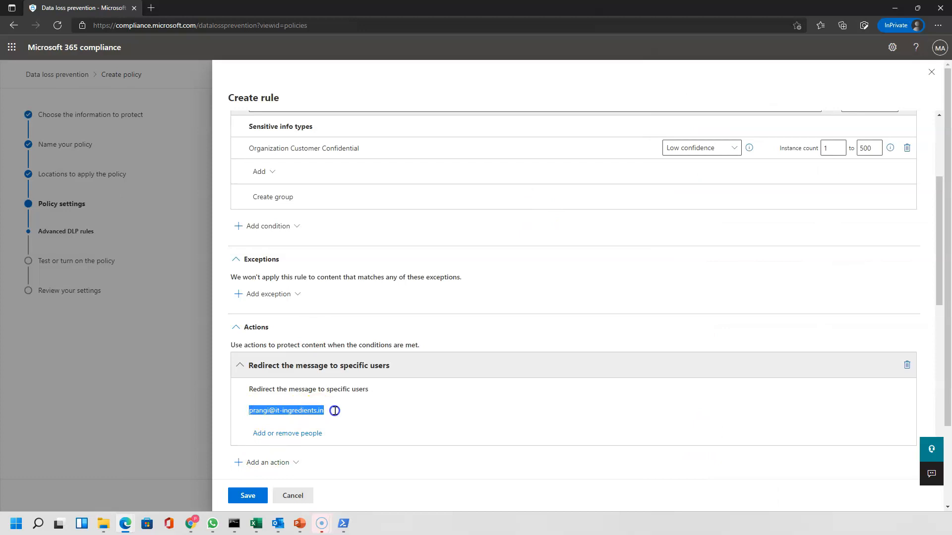
{"action": "scroll", "coordinate": [337, 397], "scroll_direction": "down", "scroll_amount": 3}
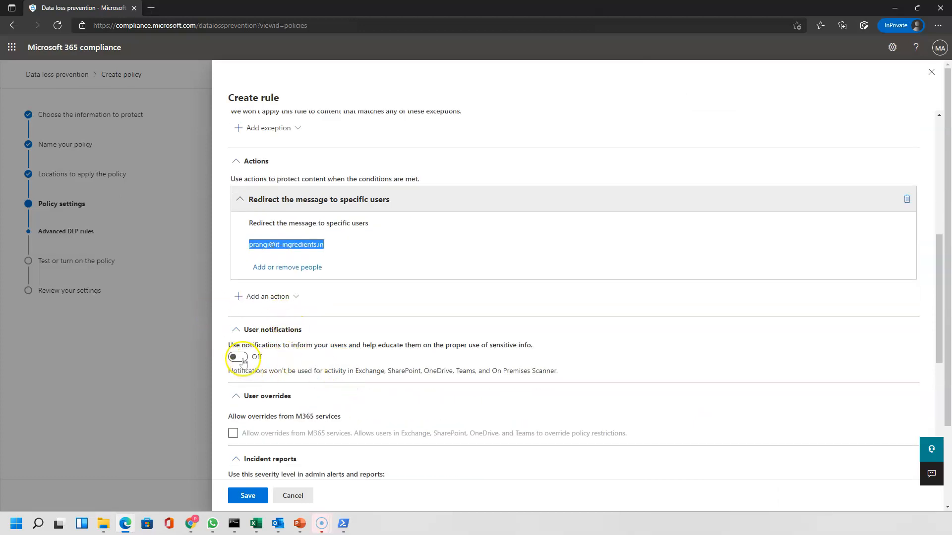
Turn on user notifications with an Office 365 service policy tip
{"action": "left_click", "coordinate": [238, 358]}
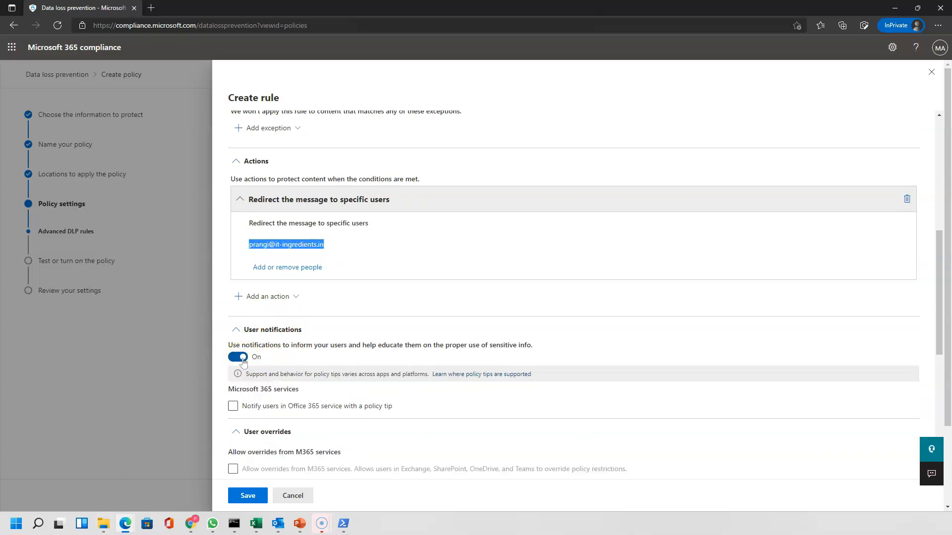
{"action": "left_click", "coordinate": [233, 407]}
{"action": "left_click", "coordinate": [233, 406]}
{"action": "left_click", "coordinate": [375, 411]}
Save the rule and continue to the Test or turn on the policy step
{"action": "scroll", "coordinate": [375, 414], "scroll_direction": "down", "scroll_amount": 2}
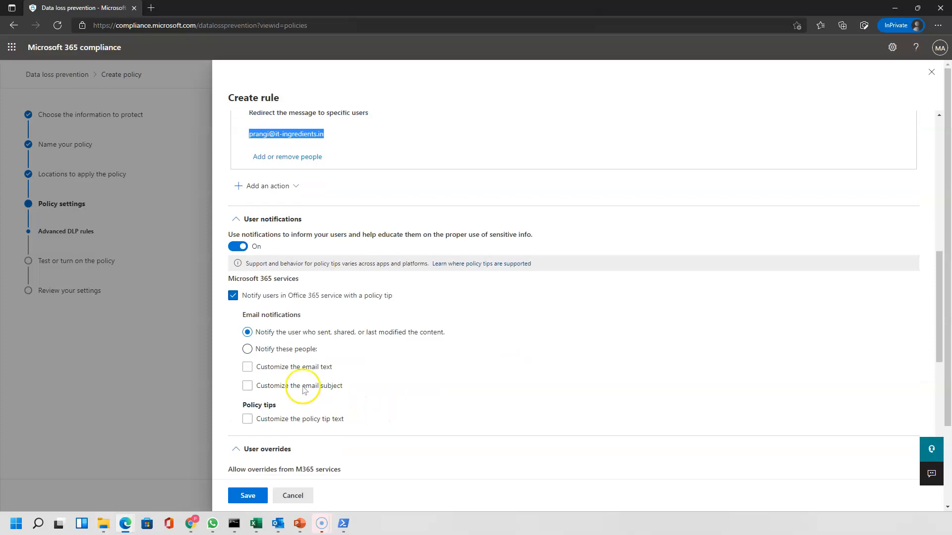
{"action": "scroll", "coordinate": [377, 428], "scroll_direction": "down", "scroll_amount": 2}
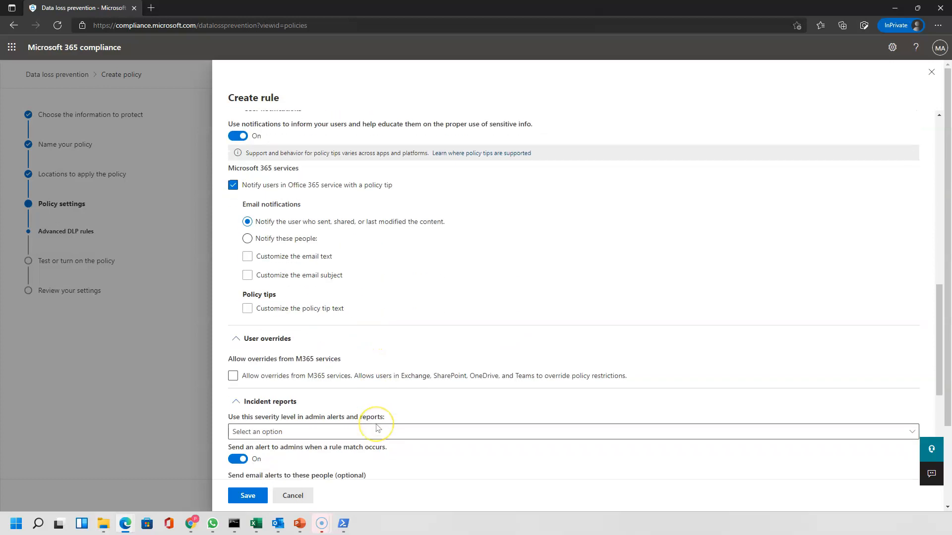
{"action": "scroll", "coordinate": [378, 428], "scroll_direction": "down", "scroll_amount": 2}
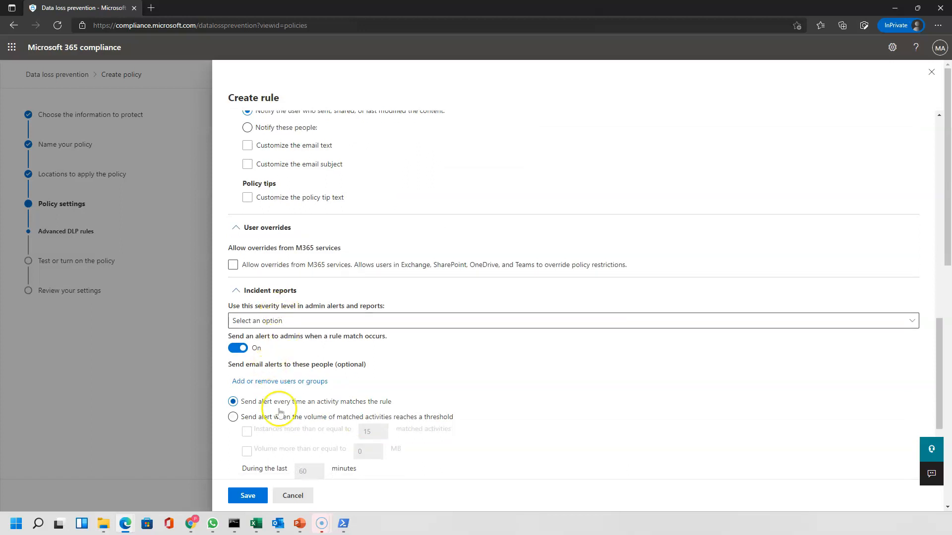
{"action": "scroll", "coordinate": [386, 440], "scroll_direction": "down", "scroll_amount": 3}
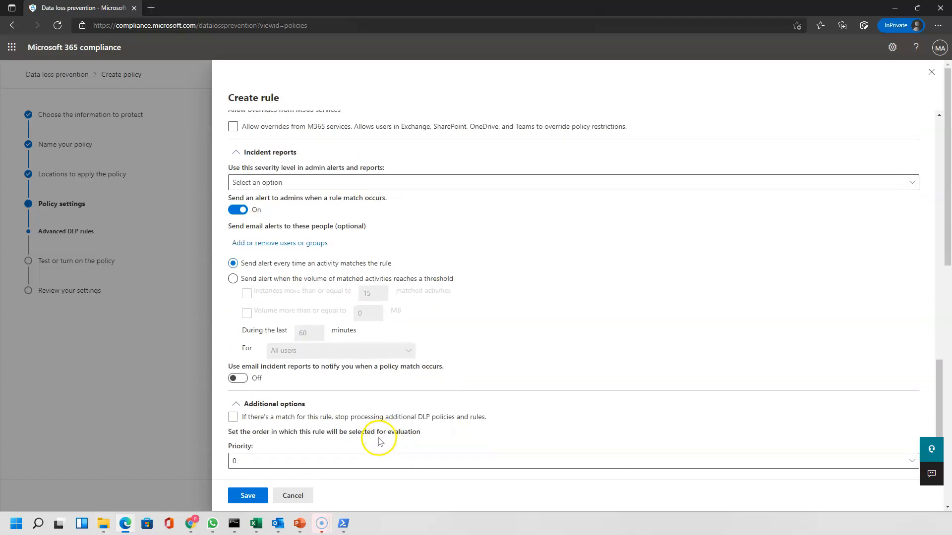
{"action": "left_click", "coordinate": [246, 496]}
{"action": "left_click", "coordinate": [346, 497]}
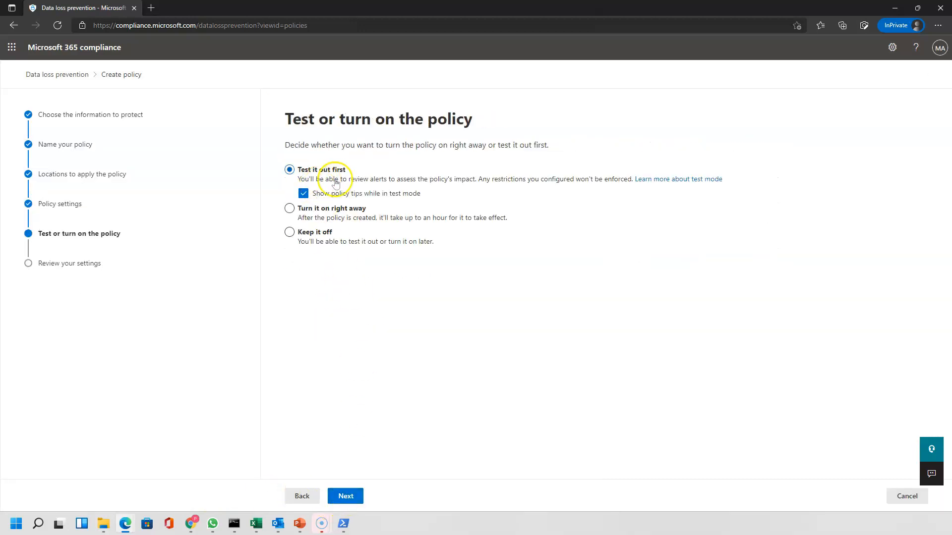
Set Custom policy-01 to turn on right away, then submit and finish creating it
{"action": "left_click", "coordinate": [329, 212]}
{"action": "left_click", "coordinate": [346, 496]}
{"action": "left_click", "coordinate": [350, 497]}
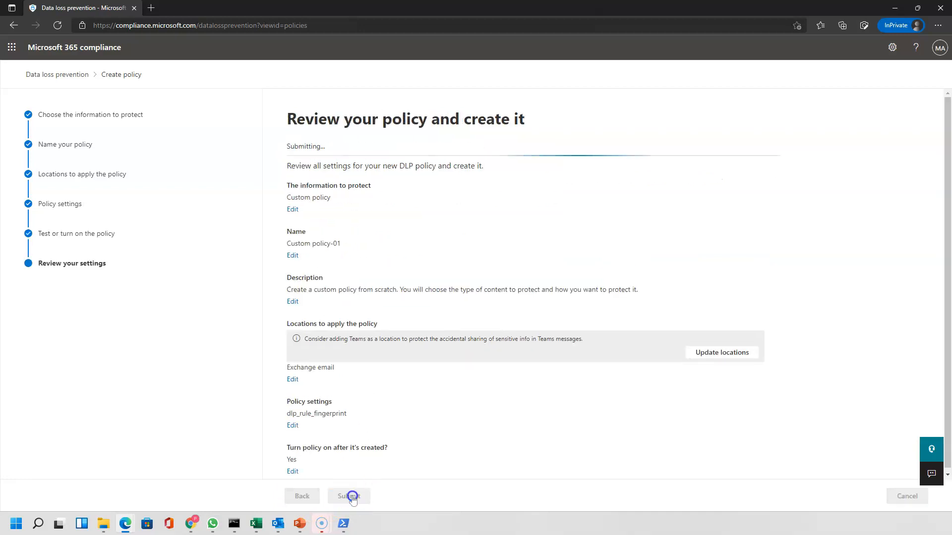
{"action": "left_click", "coordinate": [302, 496]}
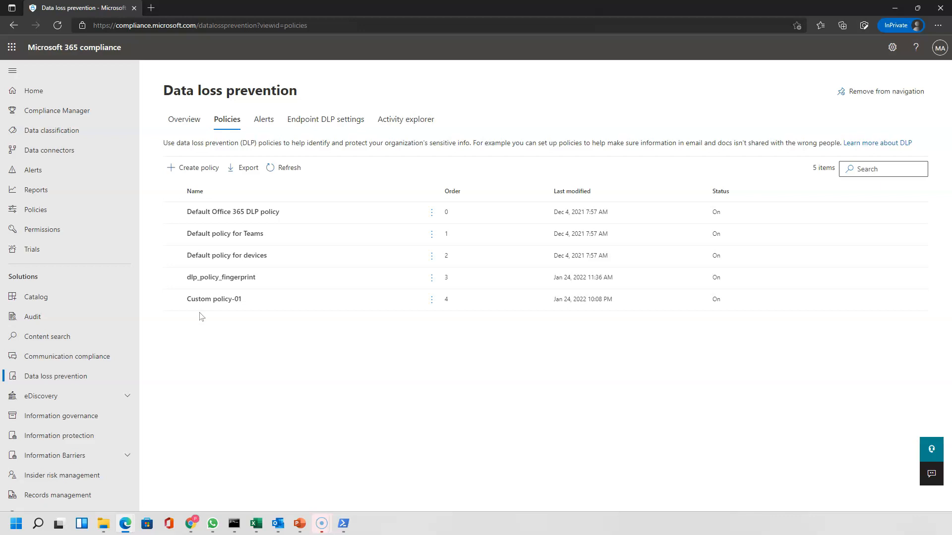
{"action": "left_click", "coordinate": [175, 278]}
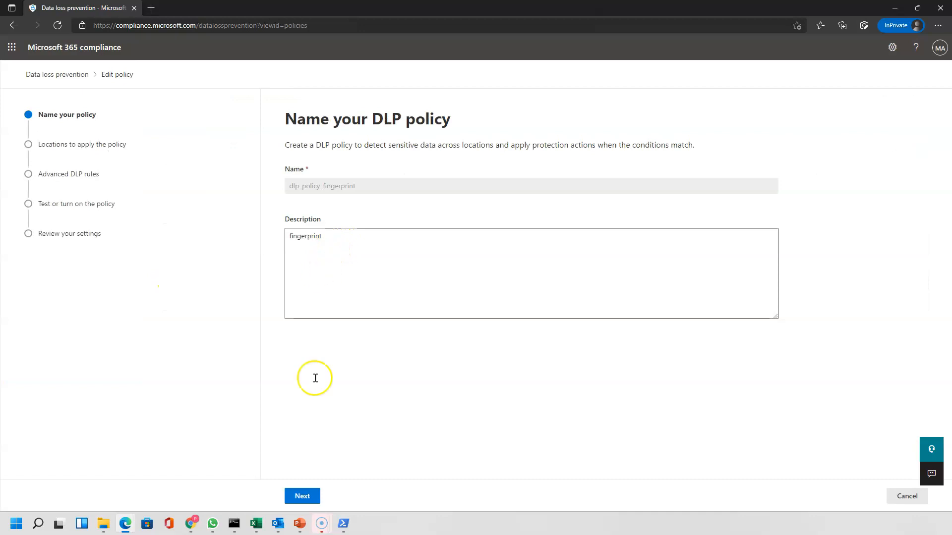
{"action": "left_click", "coordinate": [302, 496]}
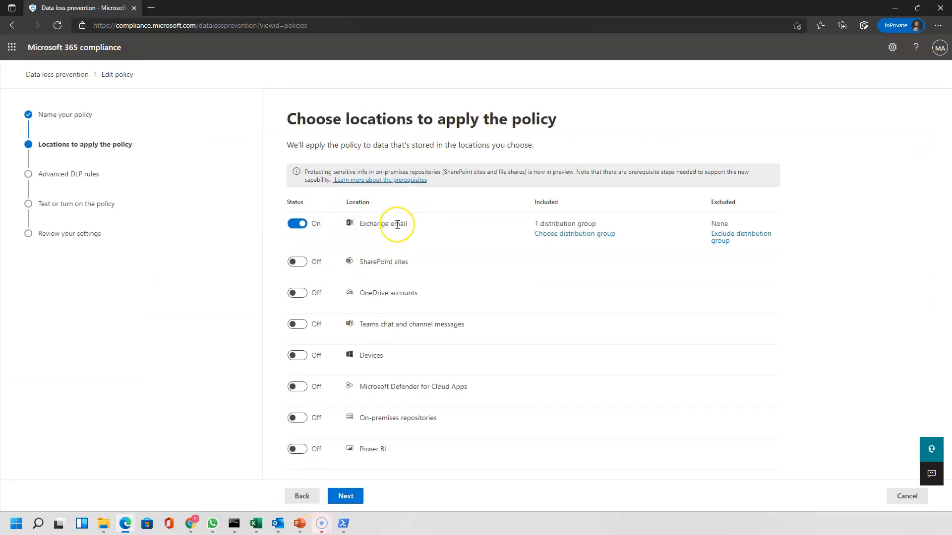
{"action": "left_click", "coordinate": [346, 496]}
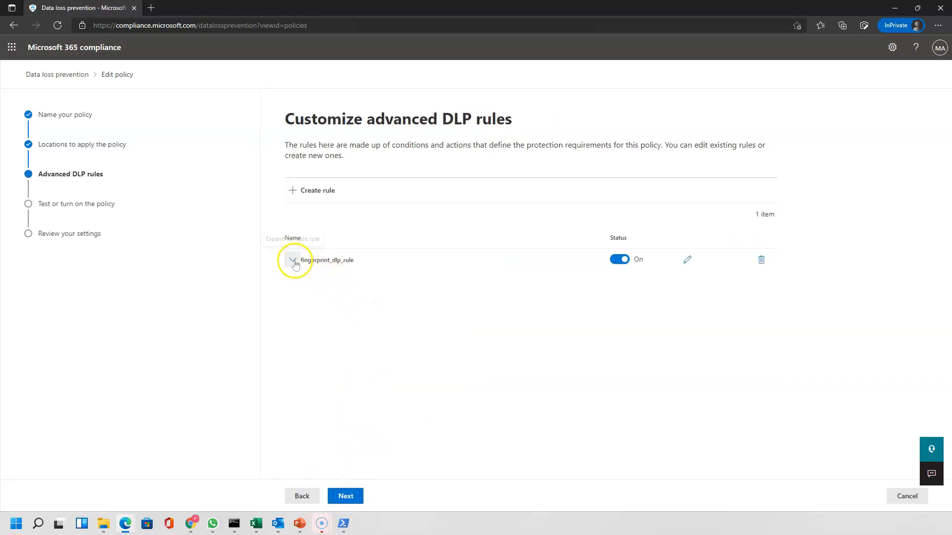
{"action": "left_click", "coordinate": [291, 259]}
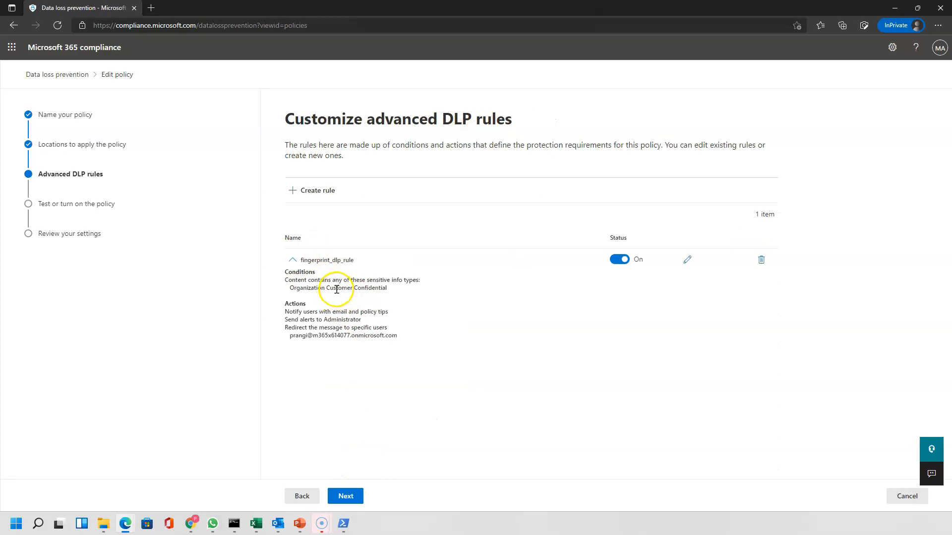
{"action": "left_click_drag", "start_coordinate": [283, 280], "coordinate": [404, 284]}
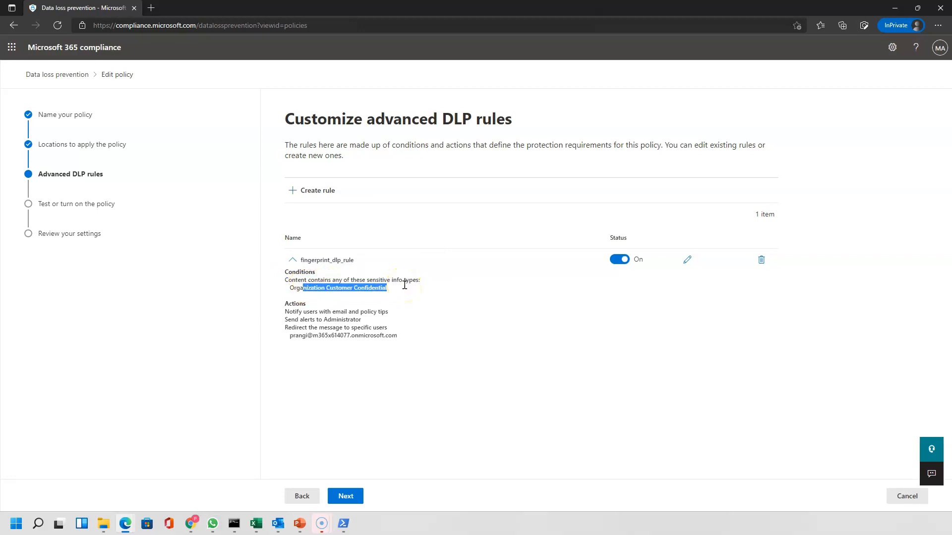
{"action": "left_click_drag", "start_coordinate": [289, 312], "coordinate": [384, 312]}
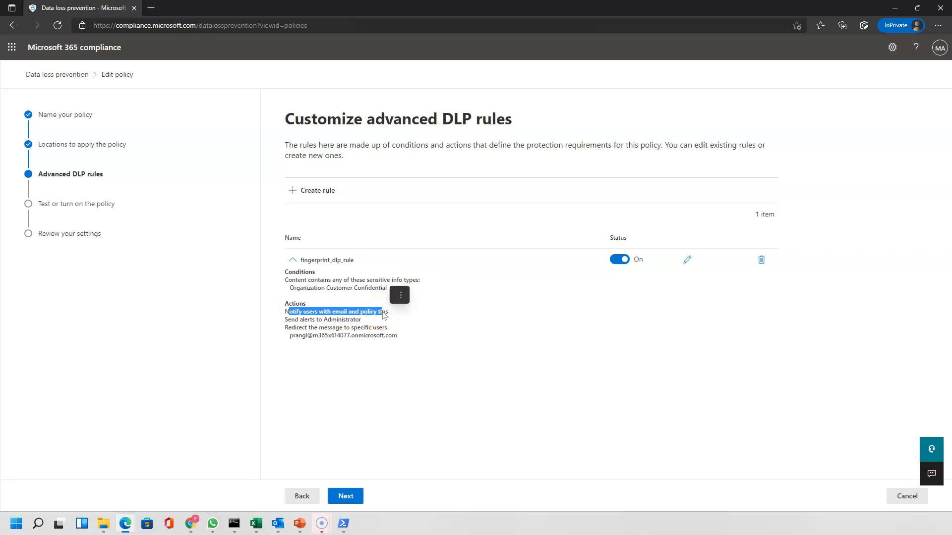
{"action": "left_click_drag", "start_coordinate": [300, 320], "coordinate": [359, 320]}
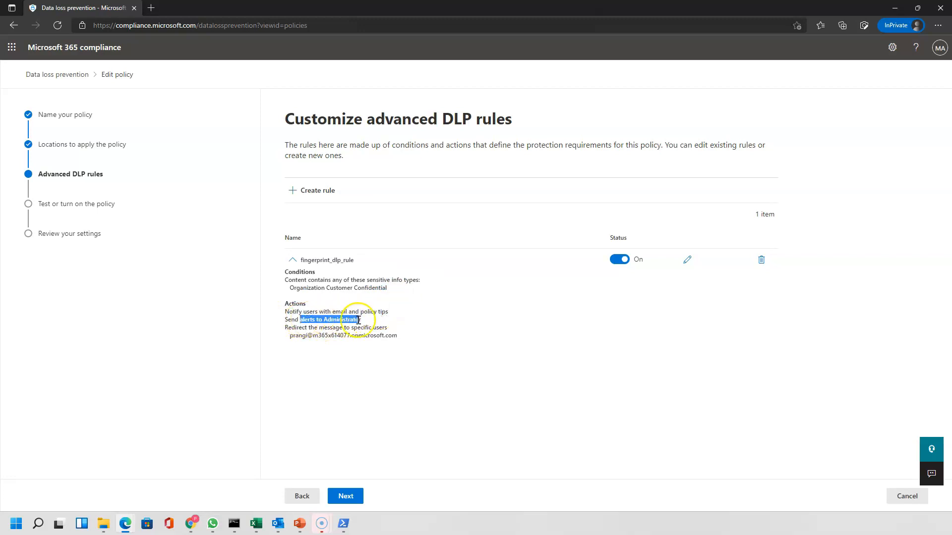
{"action": "left_click", "coordinate": [906, 496]}
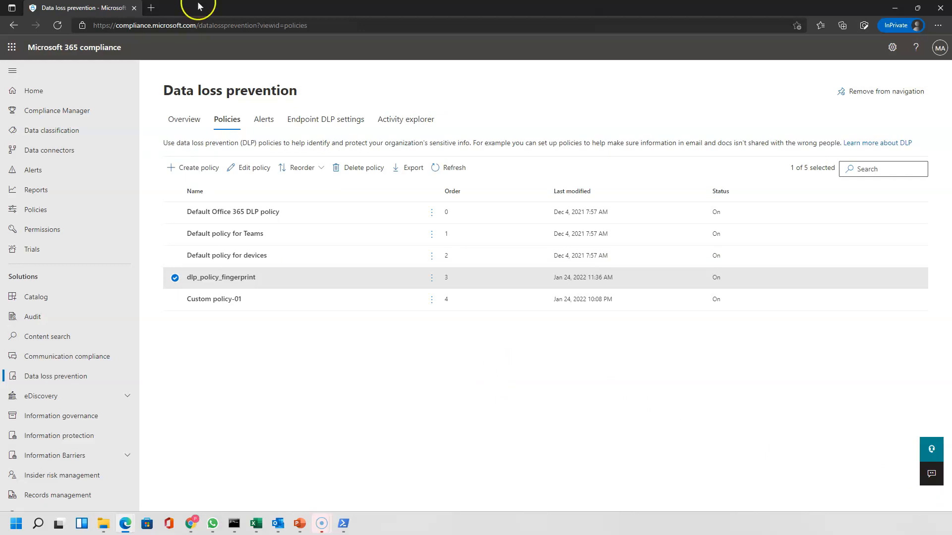
Open Outlook on the web in a new tab and start a new message
{"action": "left_click", "coordinate": [151, 8]}
{"action": "type", "text": "https://outlook.office365.com"}
{"action": "key", "text": "Return"}
{"action": "left_click", "coordinate": [77, 71]}
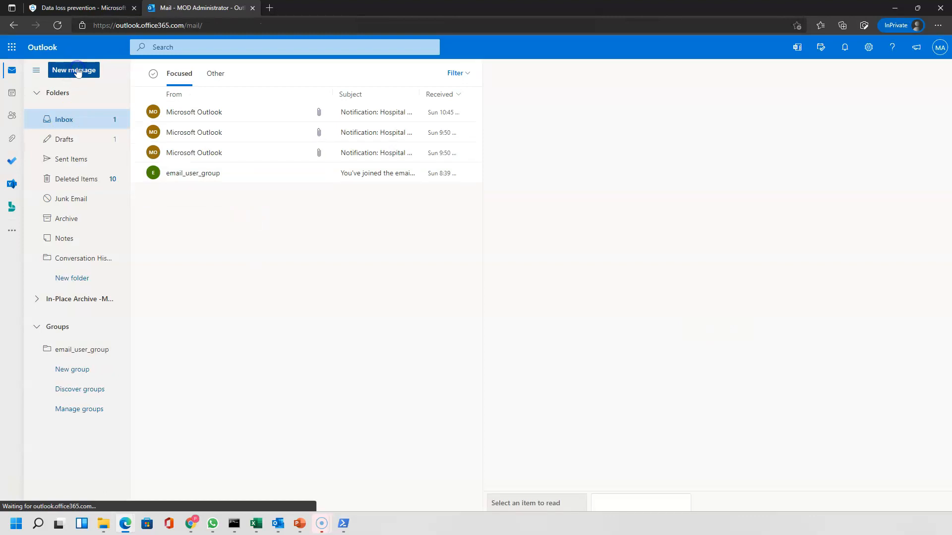
Send the external recipient 'Hospital Details' with hospitaltemplate.txt attached and a 'Regards' sign-off
{"action": "left_click", "coordinate": [545, 101]}
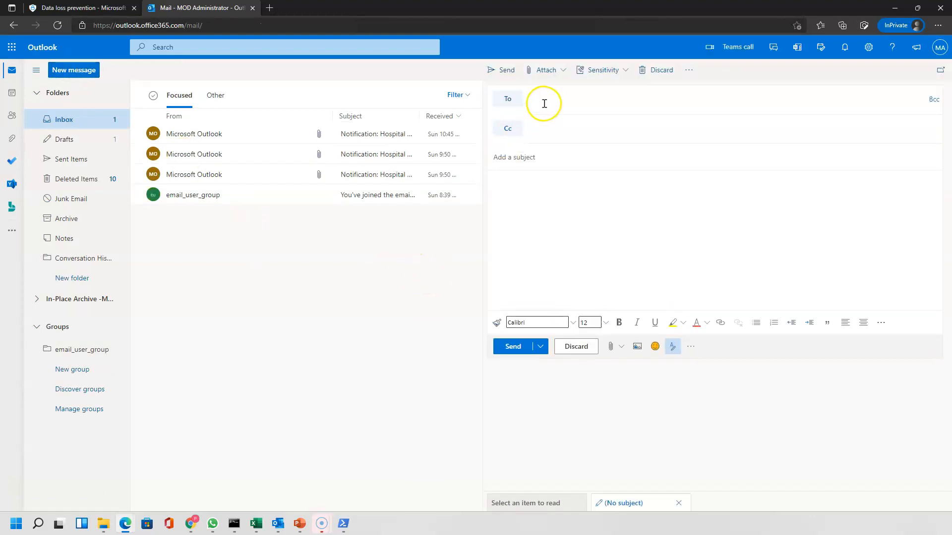
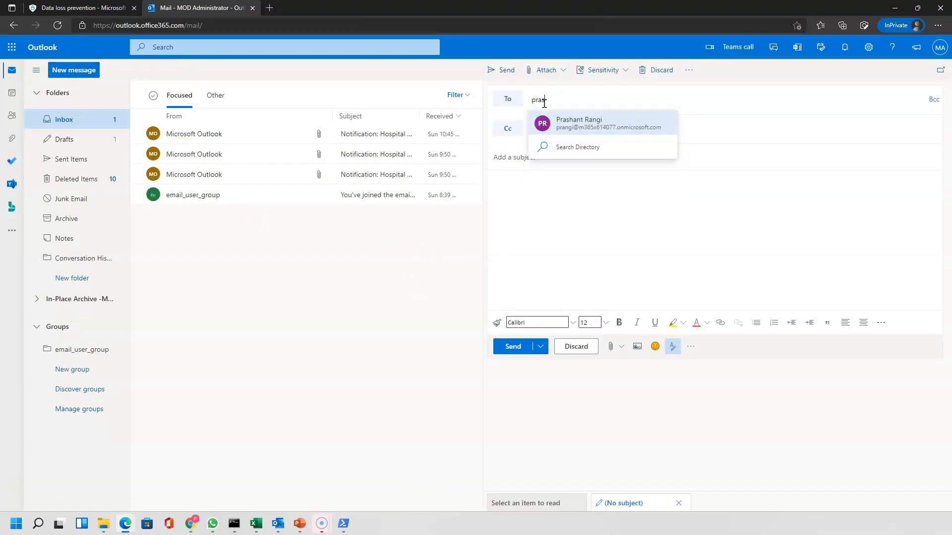
{"action": "key", "text": "Tab"}
{"action": "type", "text": "Hospital Details"}
{"action": "left_click", "coordinate": [566, 73]}
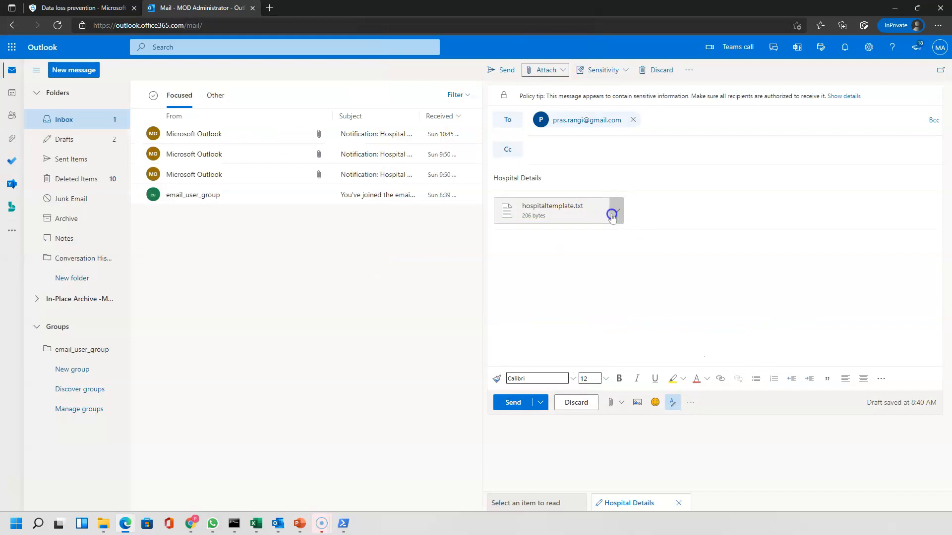
{"action": "left_click", "coordinate": [525, 271]}
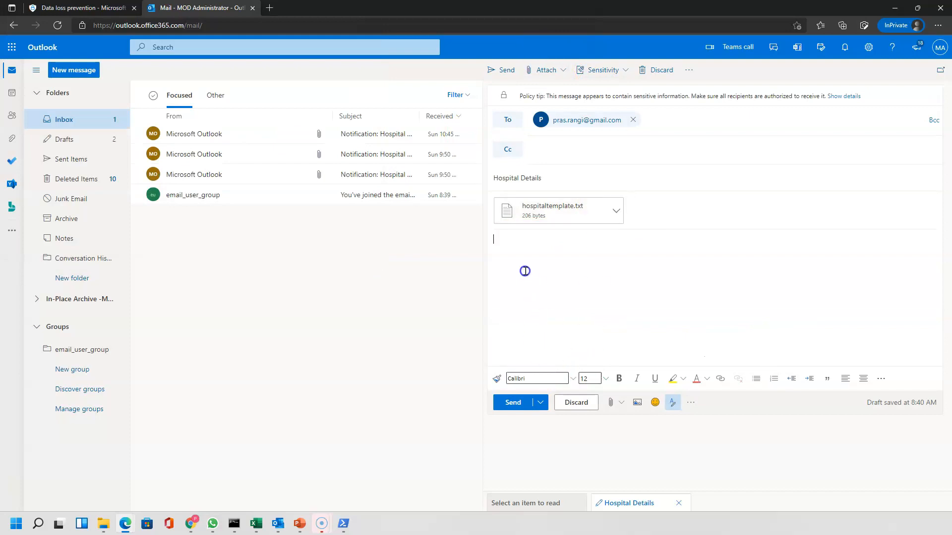
{"action": "type", "text": "Regards"}
{"action": "left_click", "coordinate": [513, 402]}
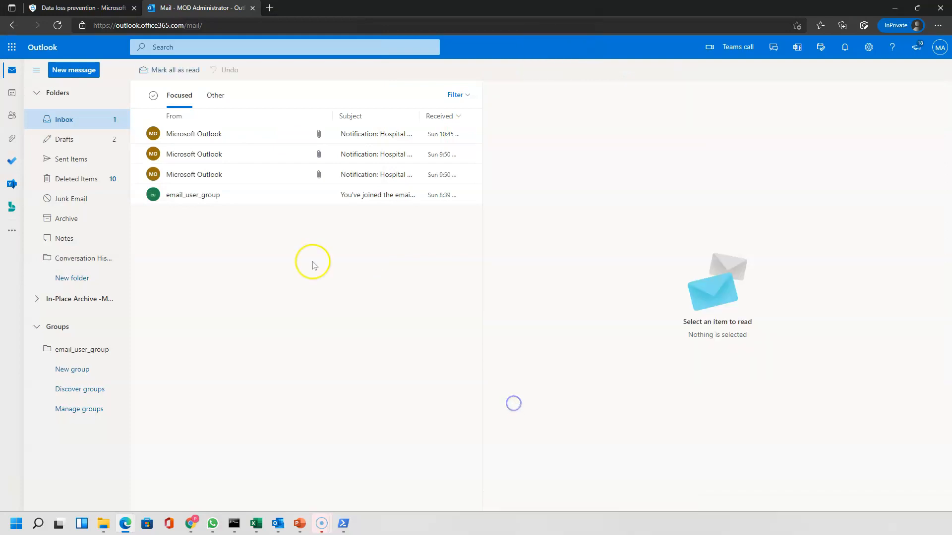
Open Notification: Hospital Details and highlight its policy-conflict, sensitive-information and sender lines
{"action": "left_click", "coordinate": [221, 133]}
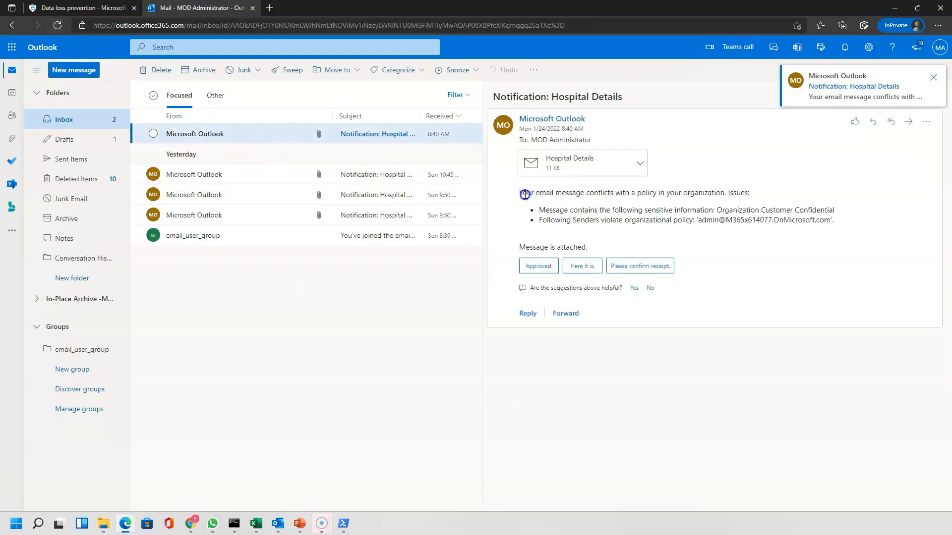
{"action": "left_click_drag", "start_coordinate": [523, 194], "coordinate": [747, 191]}
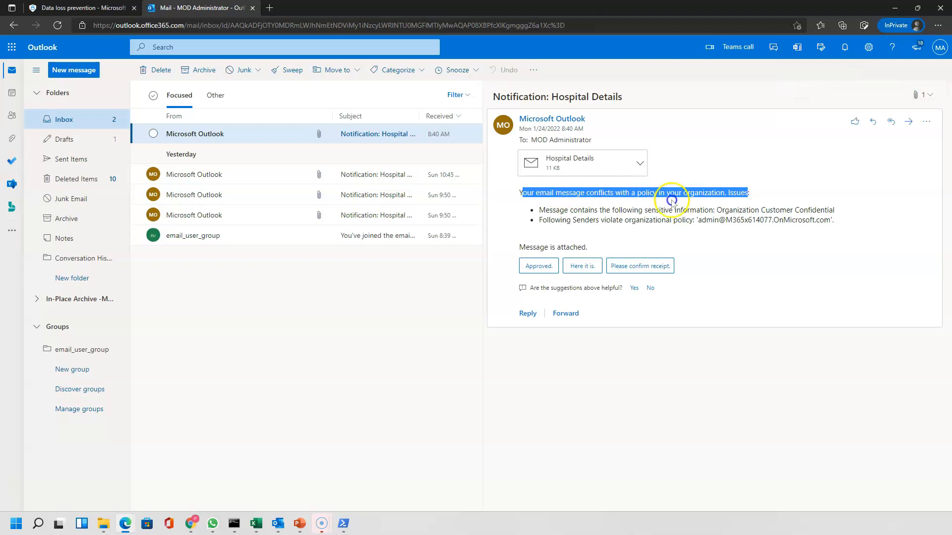
{"action": "left_click_drag", "start_coordinate": [577, 210], "coordinate": [830, 210]}
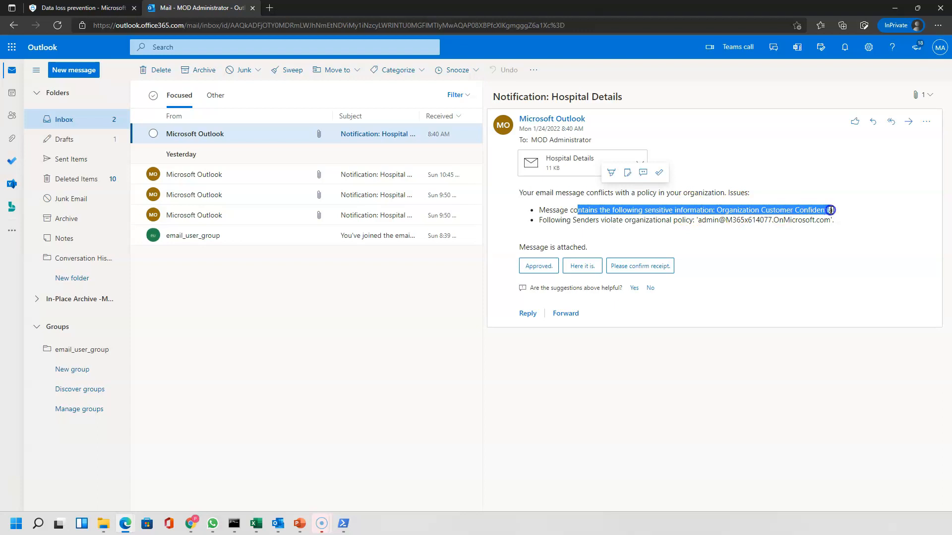
{"action": "left_click_drag", "start_coordinate": [573, 220], "coordinate": [806, 223]}
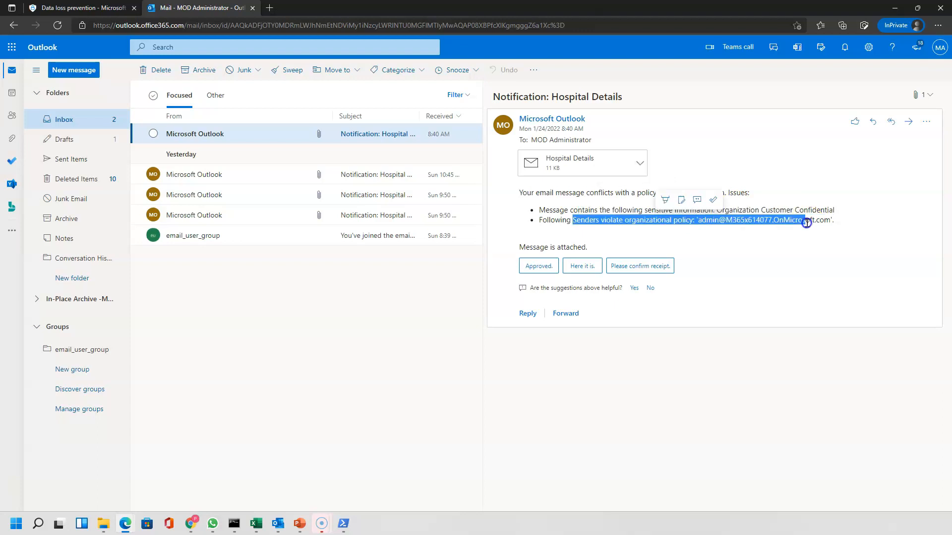